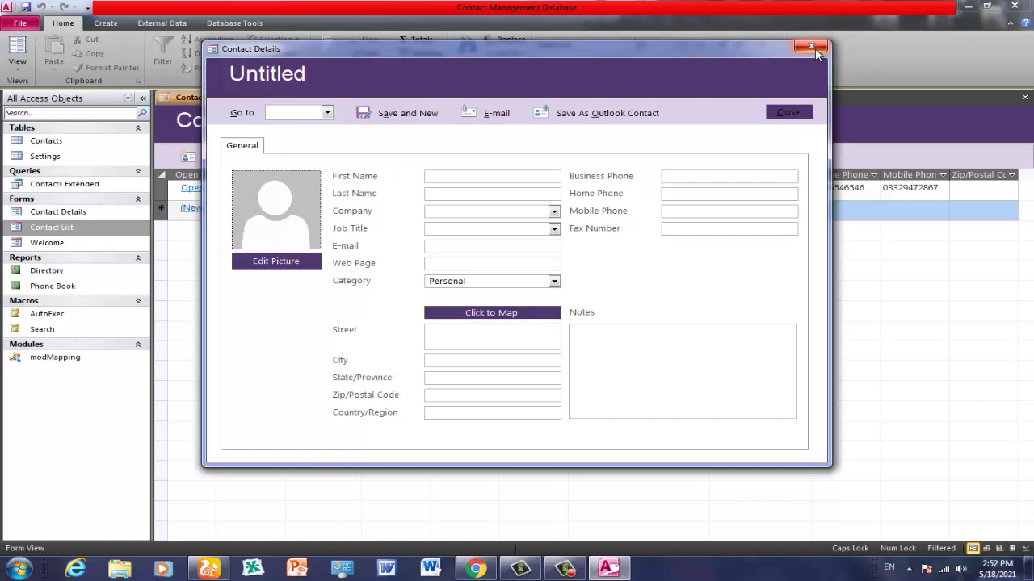
- Close the blank contact form, view the Directory report, and close both the report and the Contact List
click(812, 46)
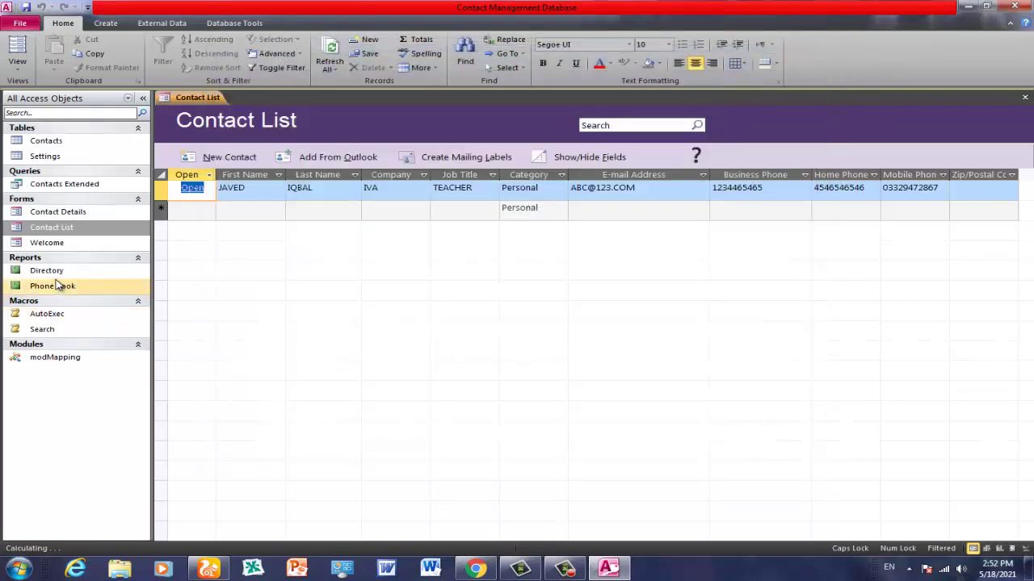
click(47, 271)
click(52, 287)
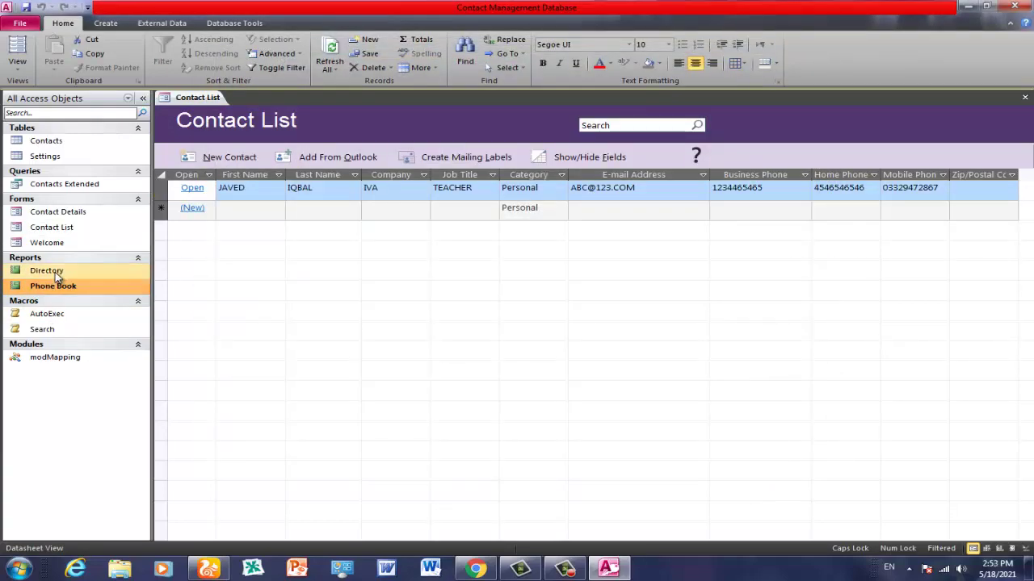
click(55, 275)
double_click(55, 274)
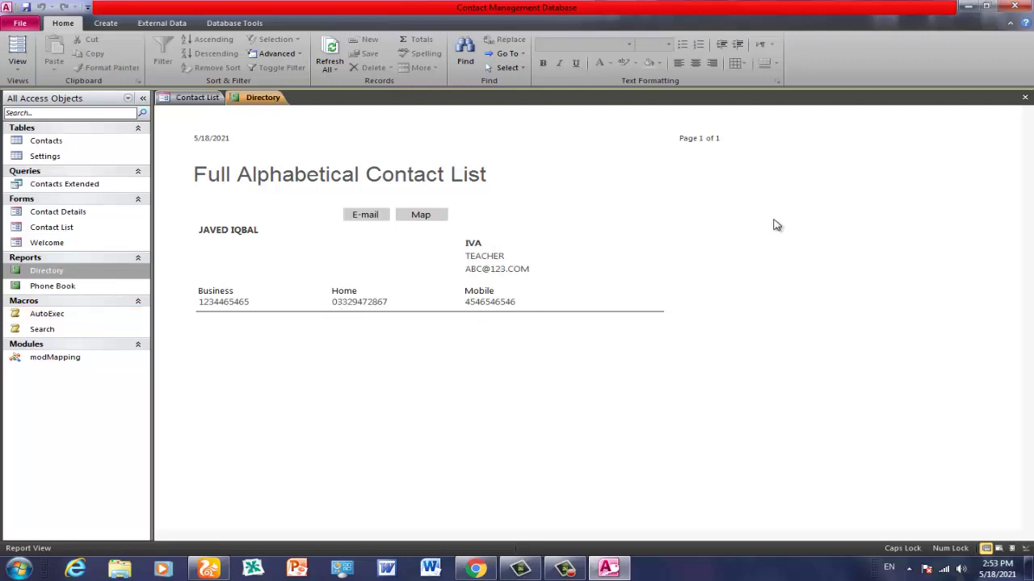
click(1025, 104)
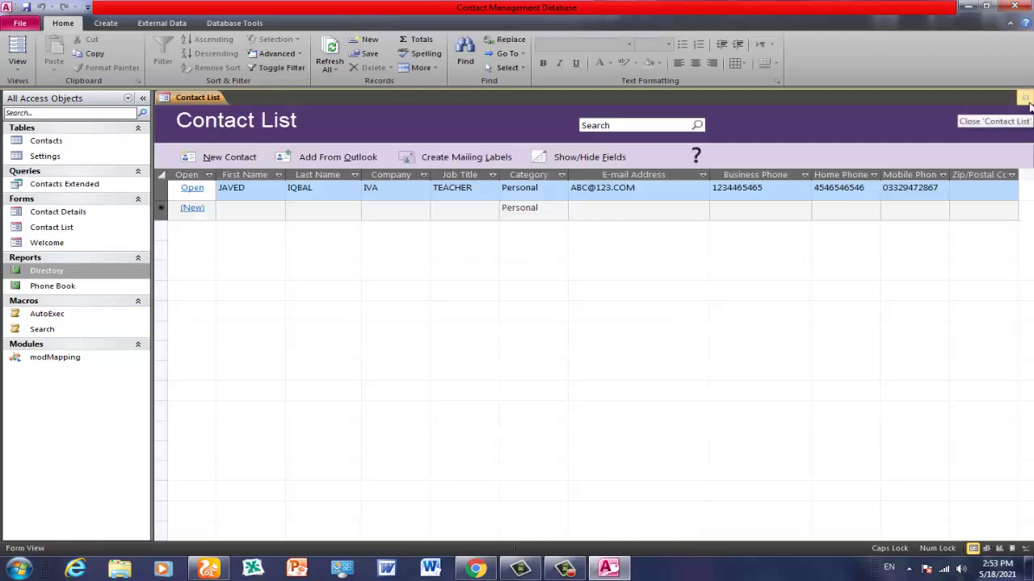
click(1025, 99)
- View the Phone Book report, dismissing the Windows colour scheme prompt, and close the report
click(65, 292)
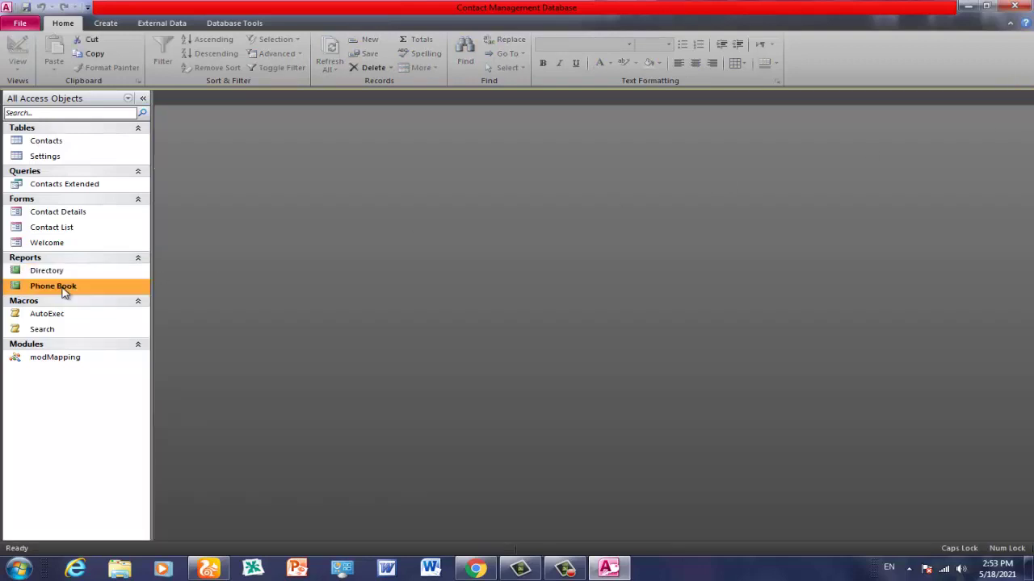
double_click(65, 292)
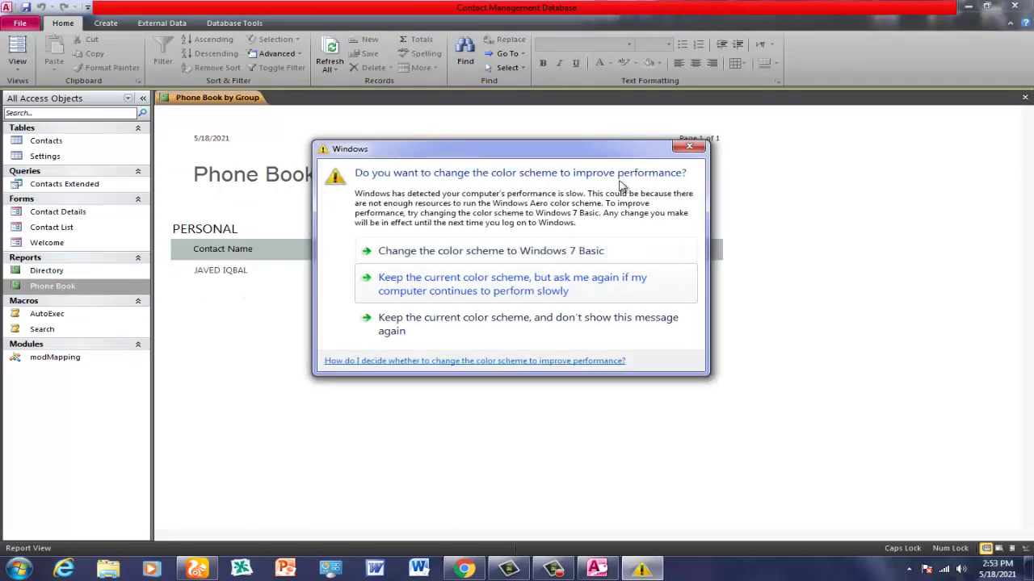
click(689, 146)
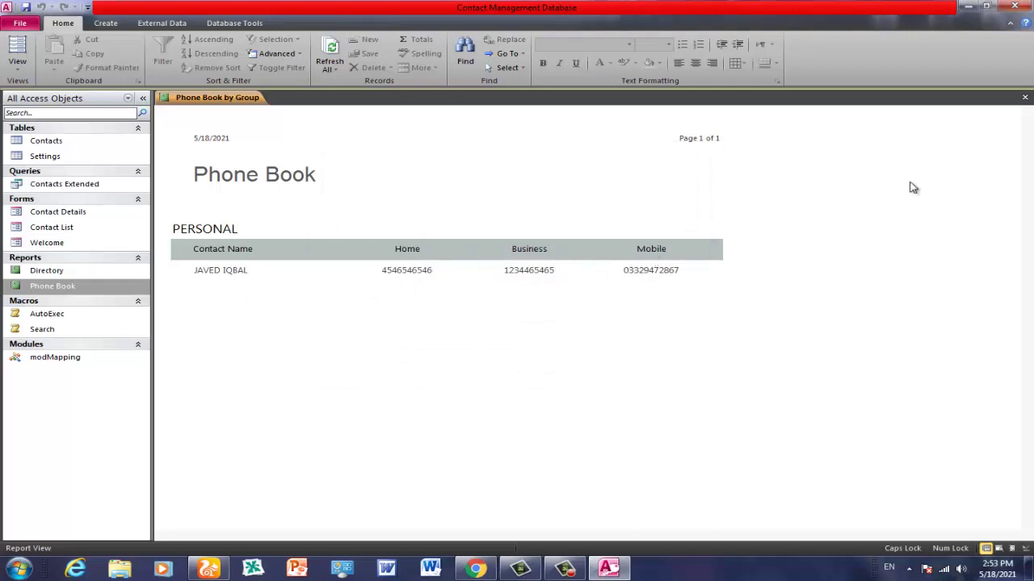
click(1024, 100)
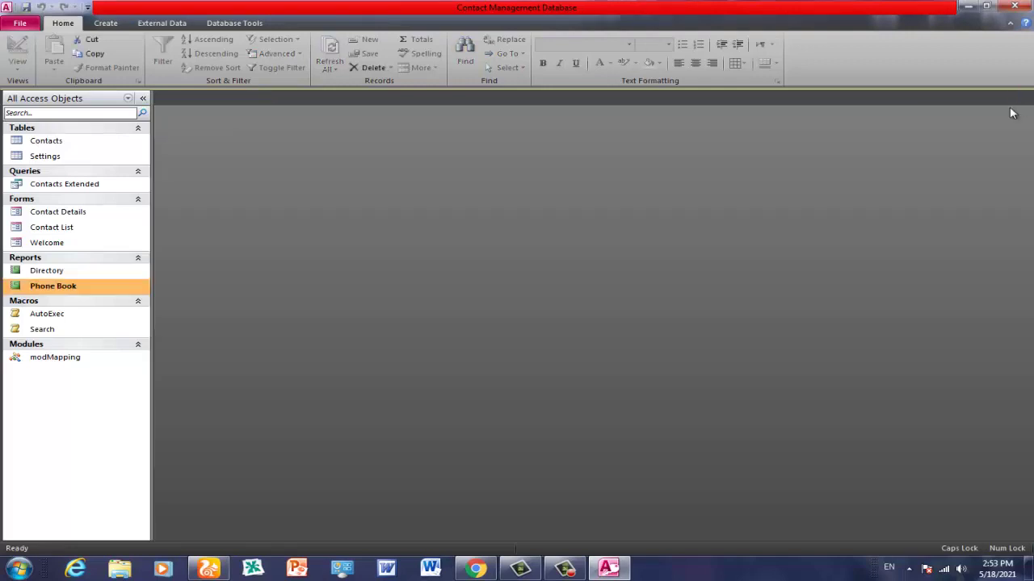
- Open the Contact Details form, start a new record, and go to the saved contact through the Go to list
double_click(58, 213)
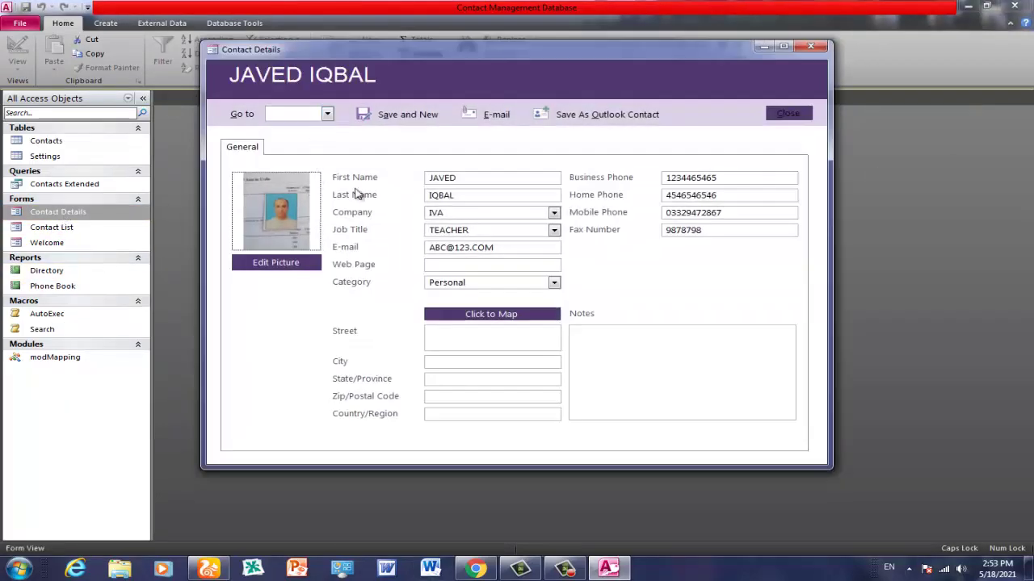
click(385, 115)
click(328, 116)
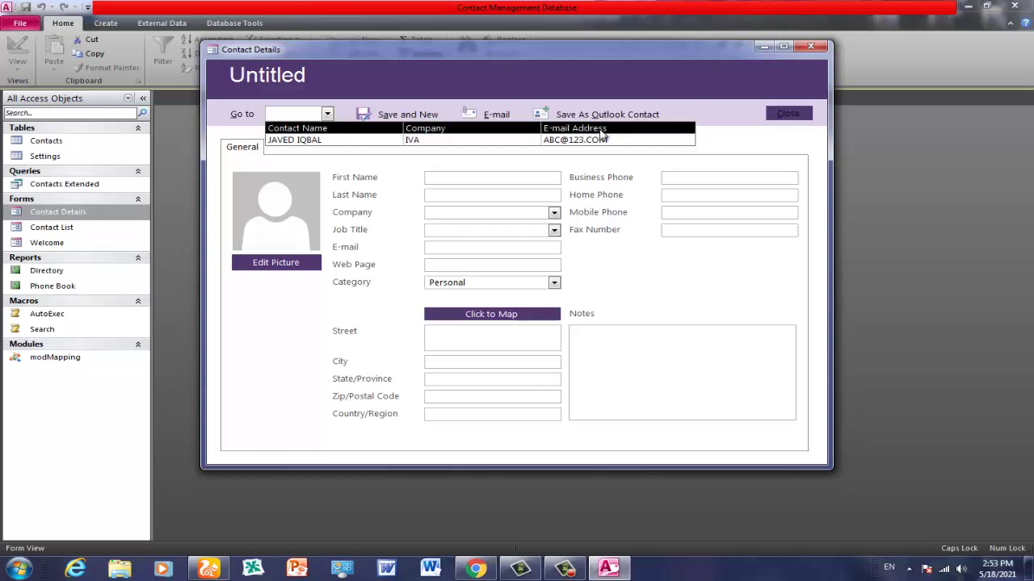
click(666, 291)
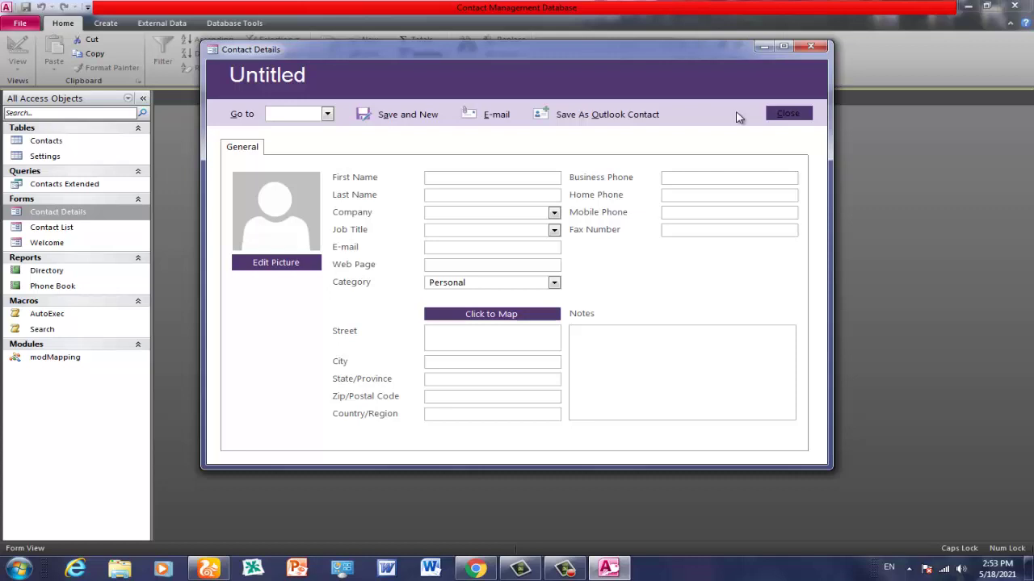
click(328, 114)
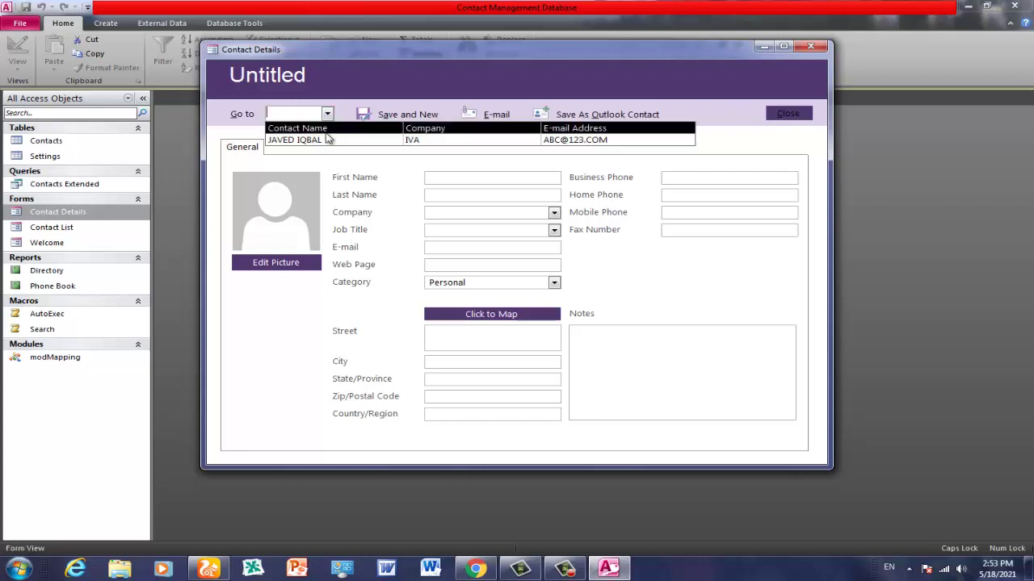
click(327, 139)
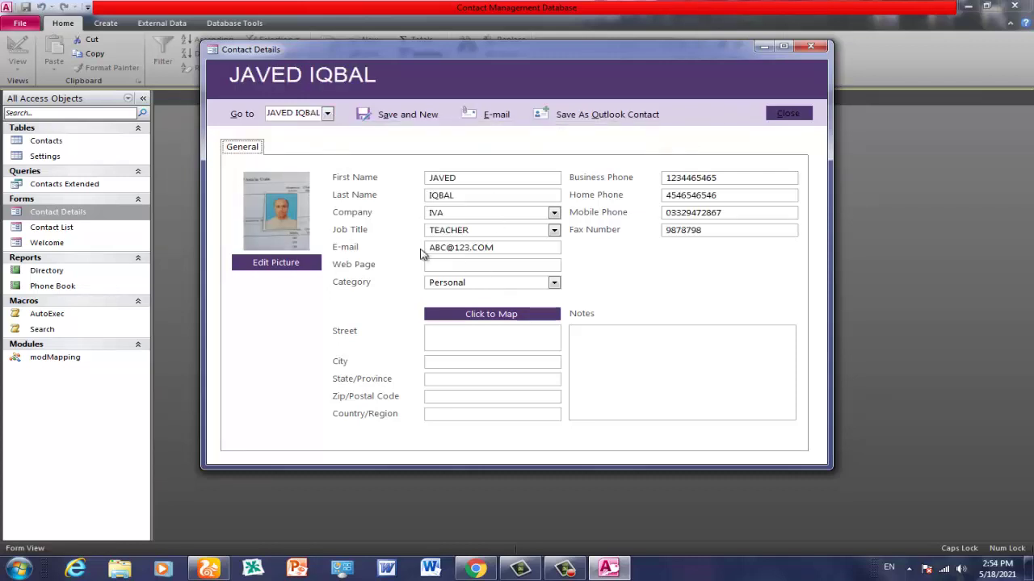
- Switch the Contact Details form to a blank record, check the Go to list of contacts, and close the form
click(327, 114)
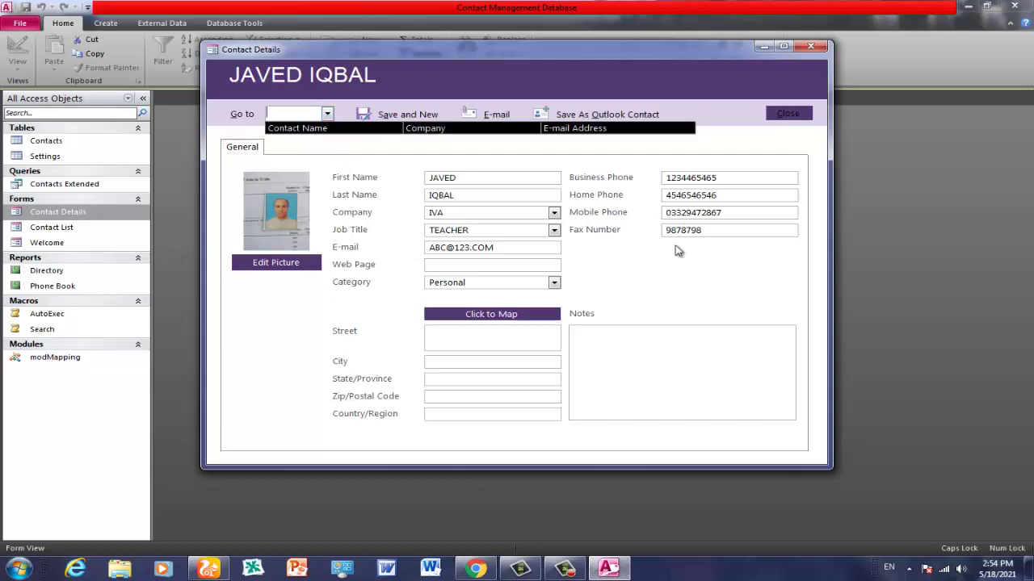
click(458, 170)
click(407, 117)
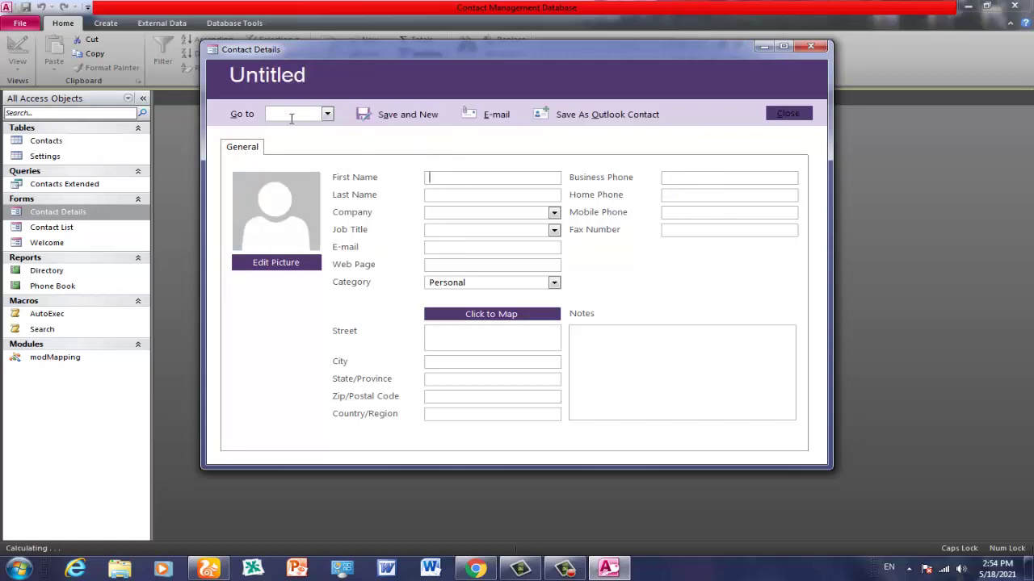
click(327, 114)
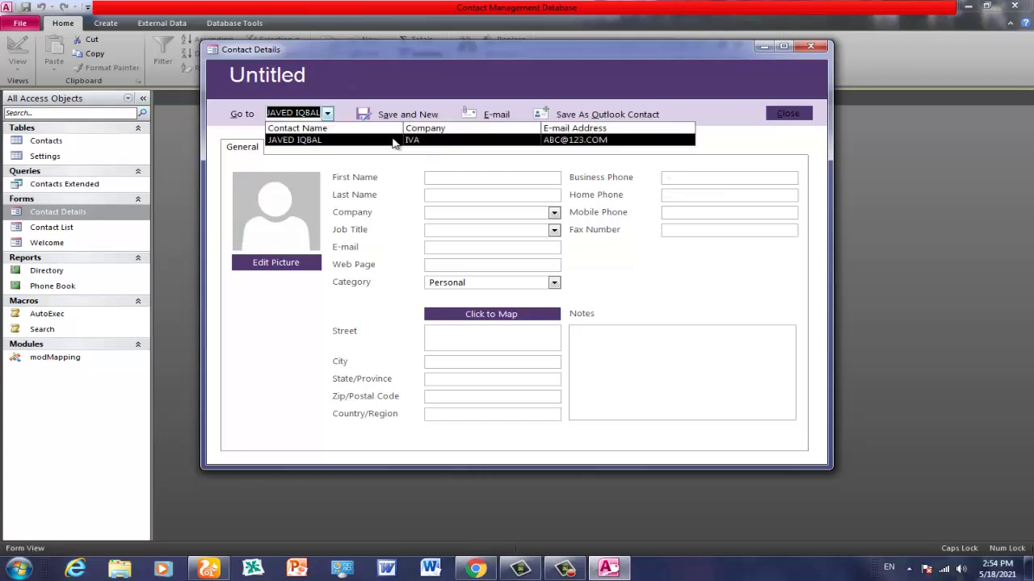
click(638, 288)
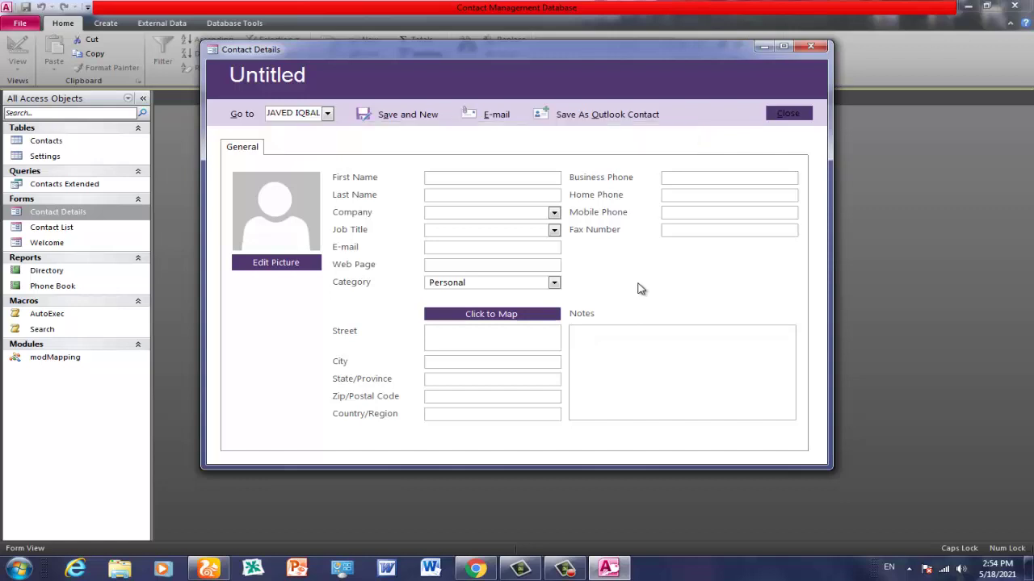
click(811, 46)
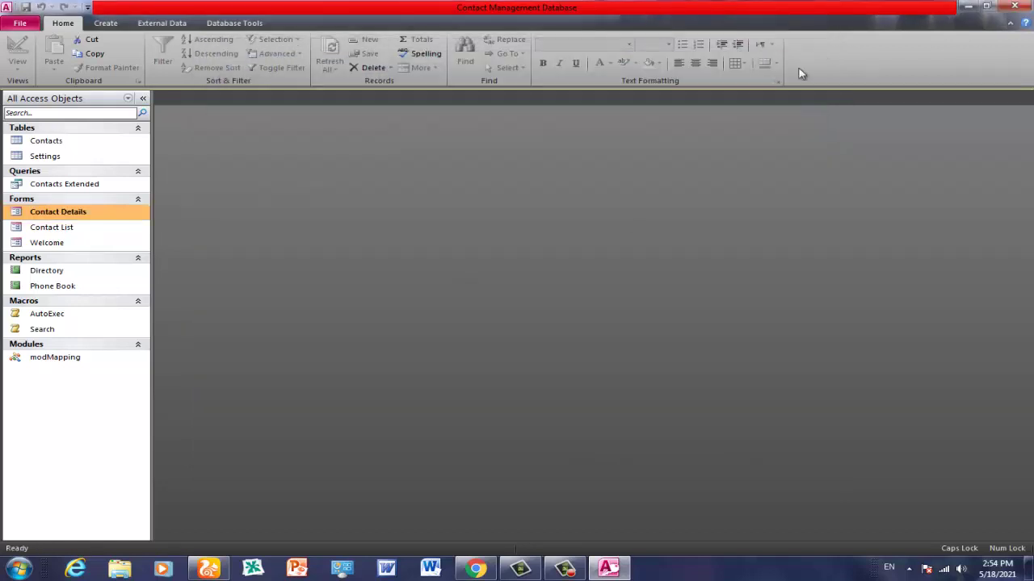
- Open the Welcome form and switch it to Design View
double_click(71, 247)
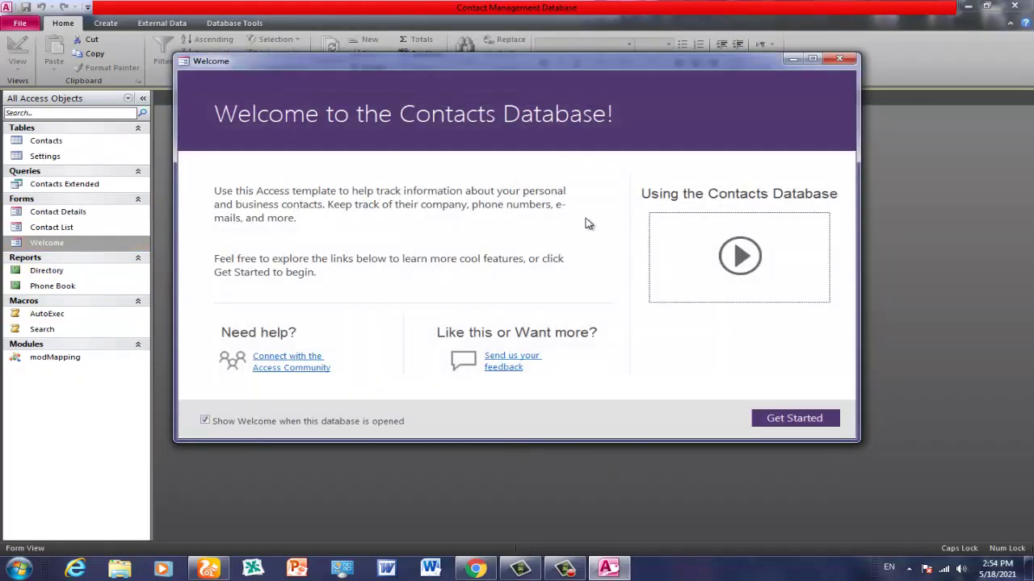
right_click(590, 222)
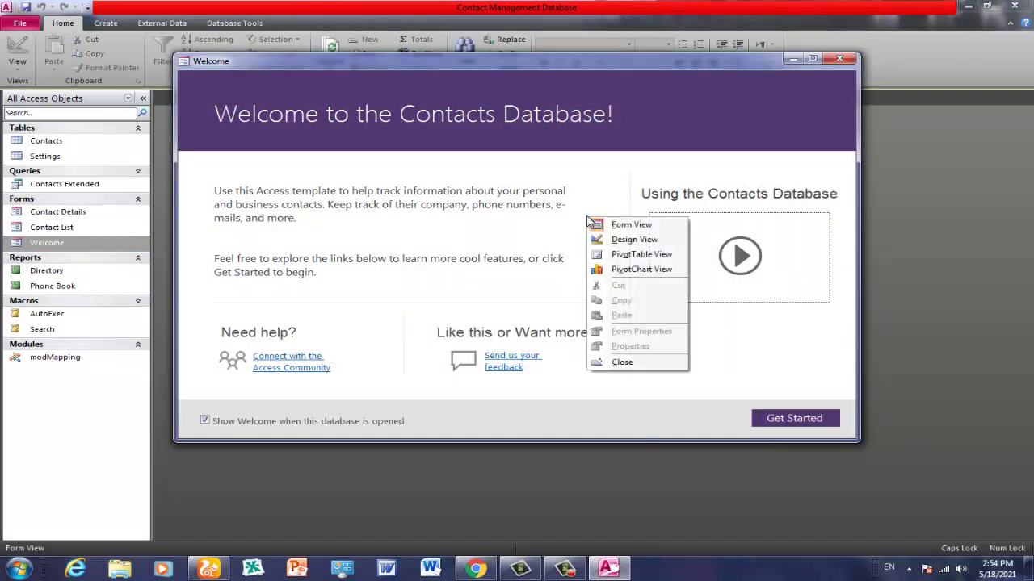
click(624, 239)
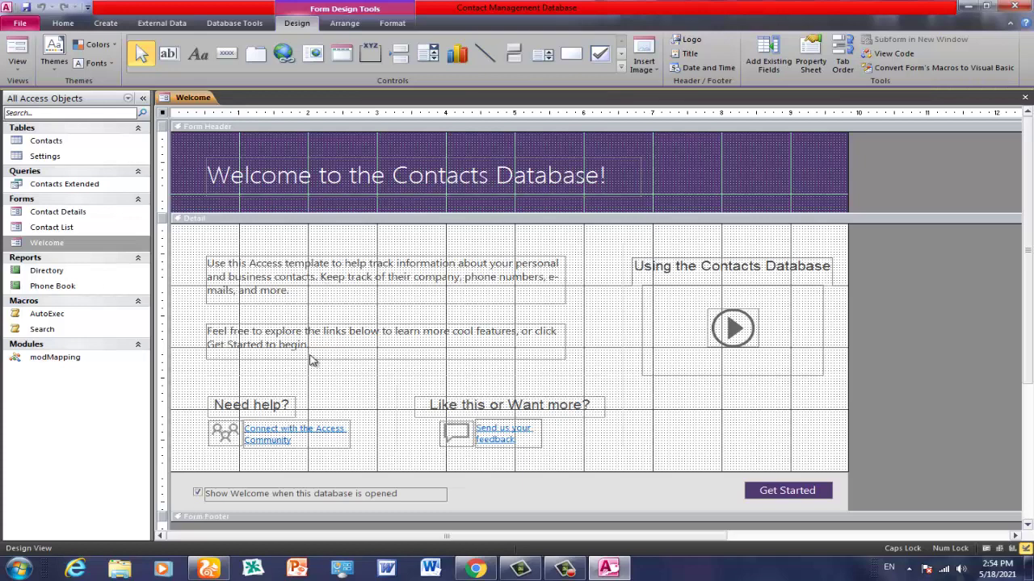
- Delete the video frame and the play icon below the "Using the Contacts Database" heading
click(692, 353)
key(Delete)
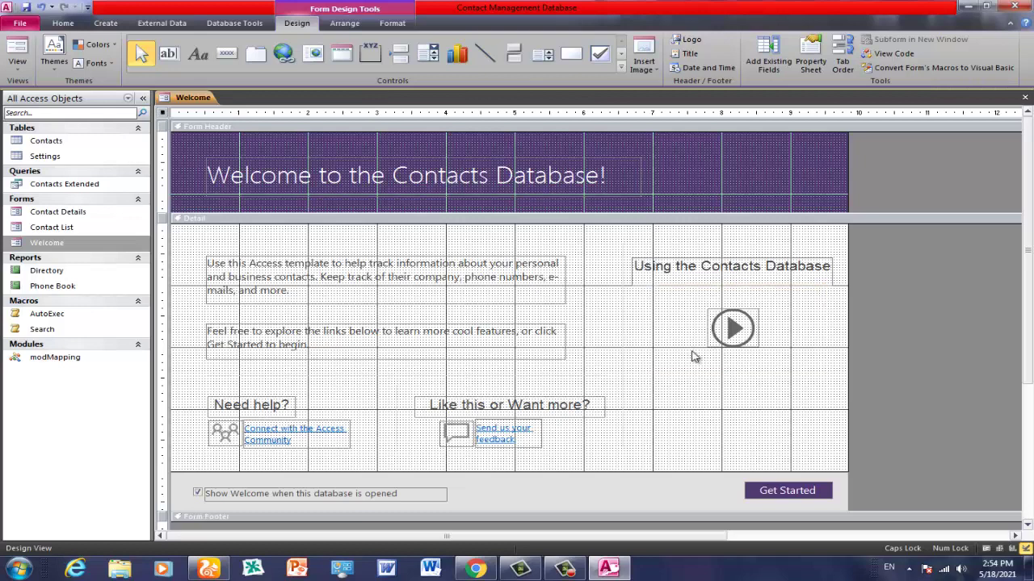
click(754, 314)
key(Delete)
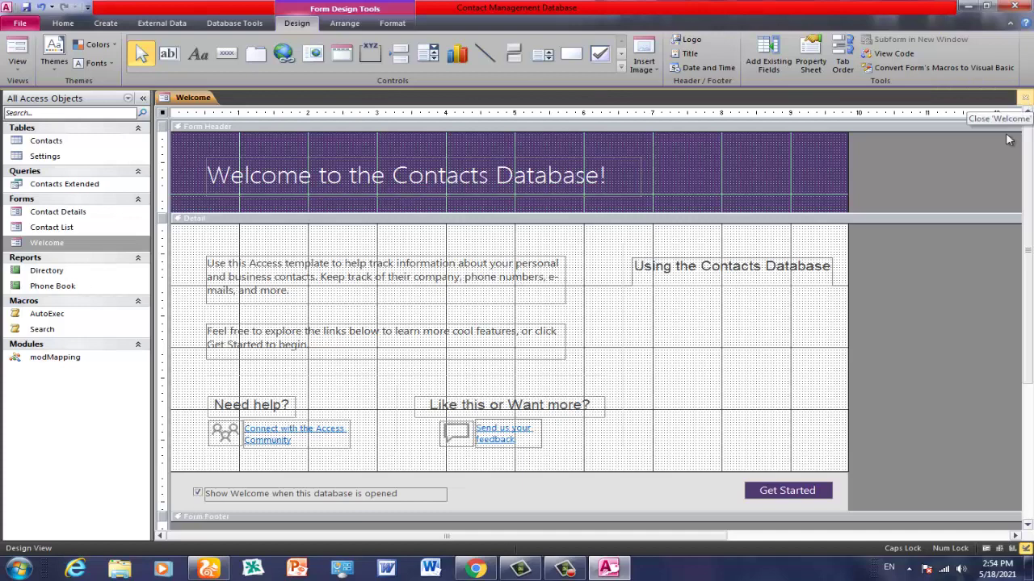
- Set the fill colour of the Welcome form's Detail section to red, and close the form with its design changes saved
right_click(703, 384)
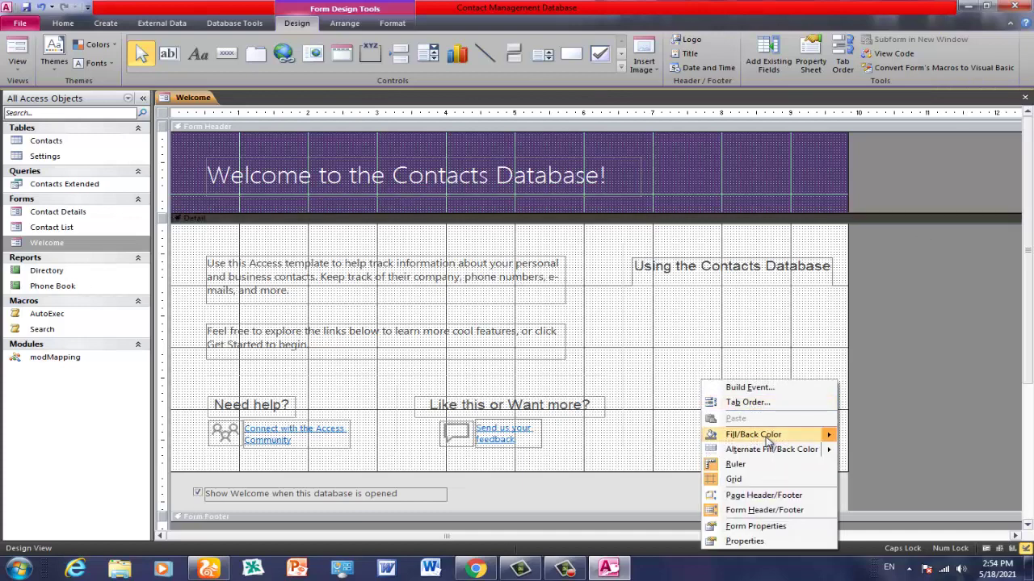
mouse_move(788, 440)
click(918, 458)
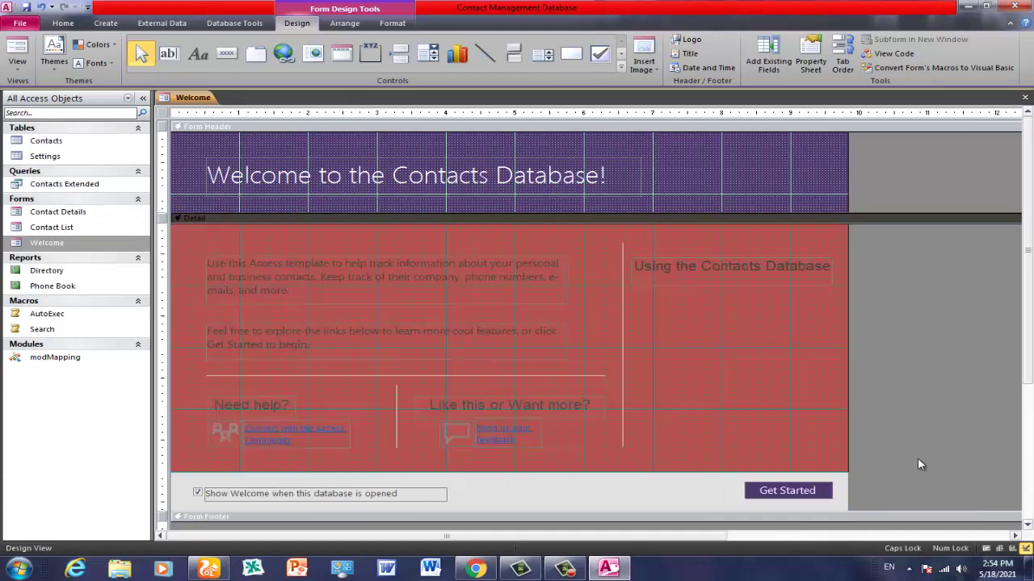
click(1025, 100)
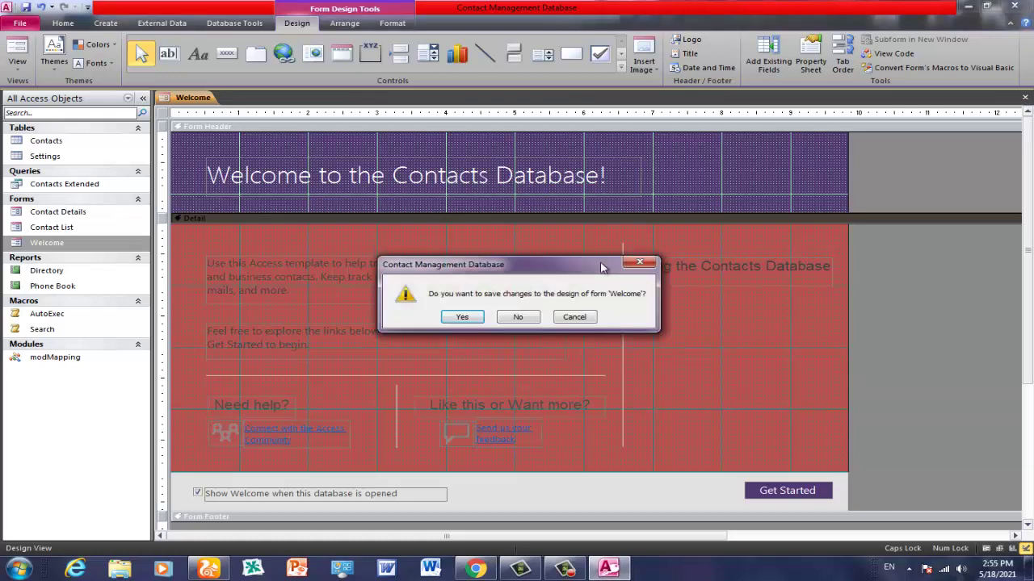
click(460, 317)
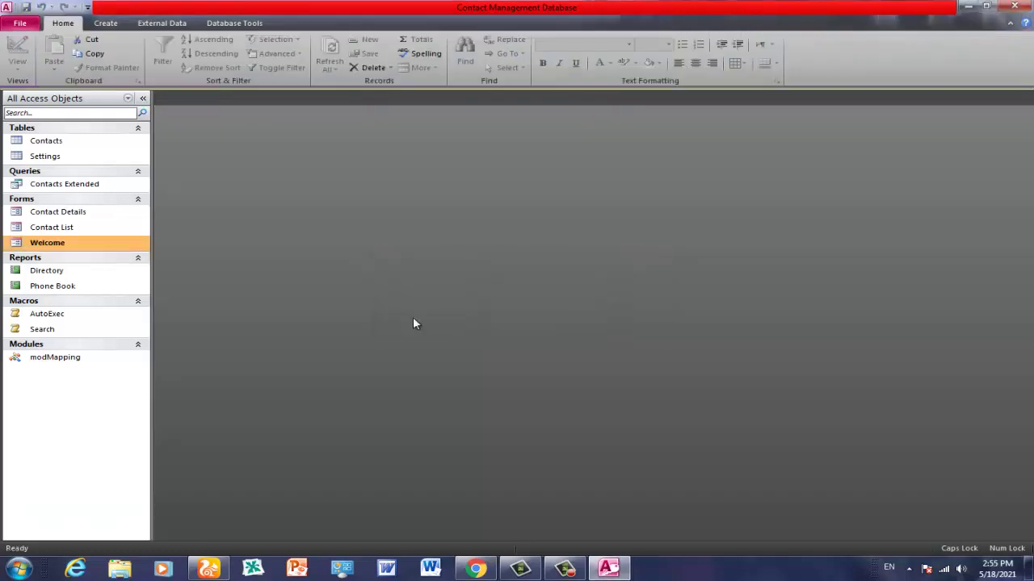
- Reopen the Welcome form and play the full-screen video on using the contacts database
double_click(78, 246)
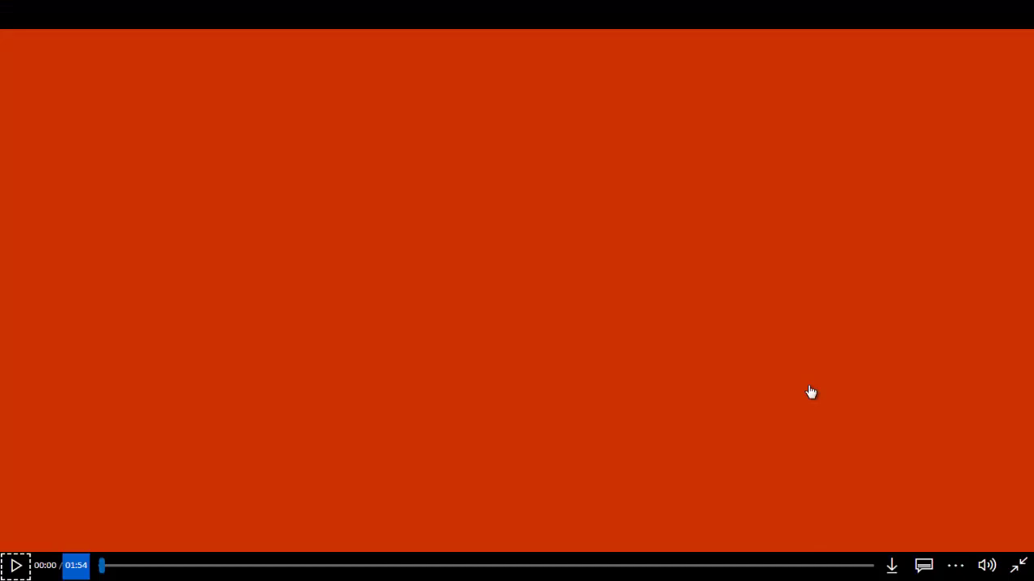
click(811, 391)
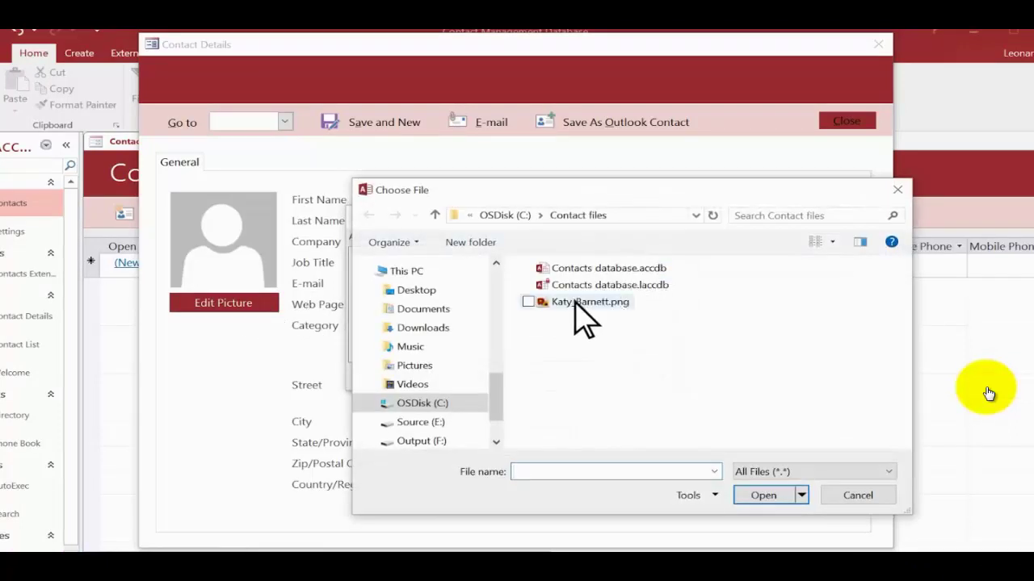
- Attach the contact's PNG photo from the Contact files folder as the record's picture and close the contact
double_click(576, 303)
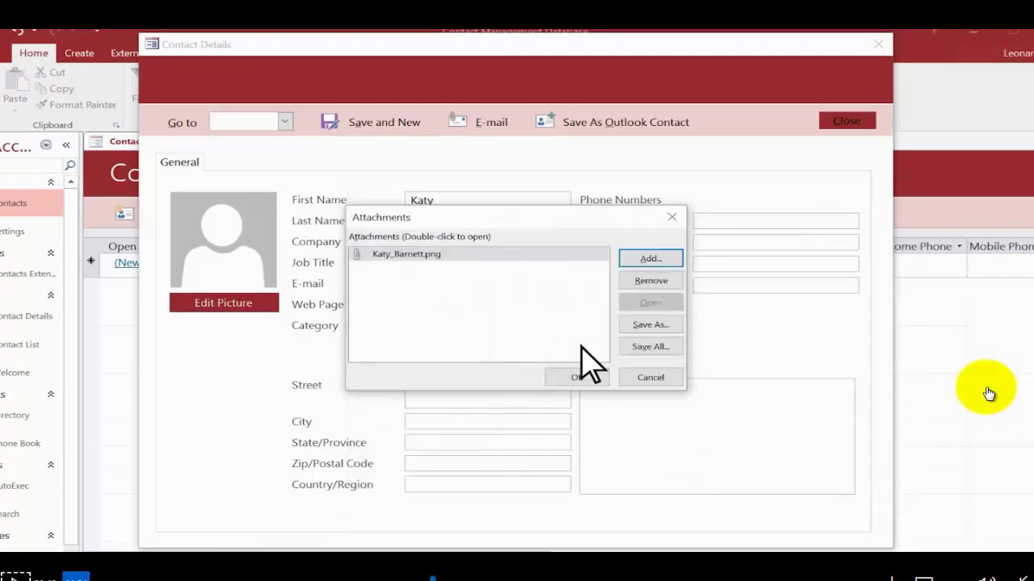
click(579, 377)
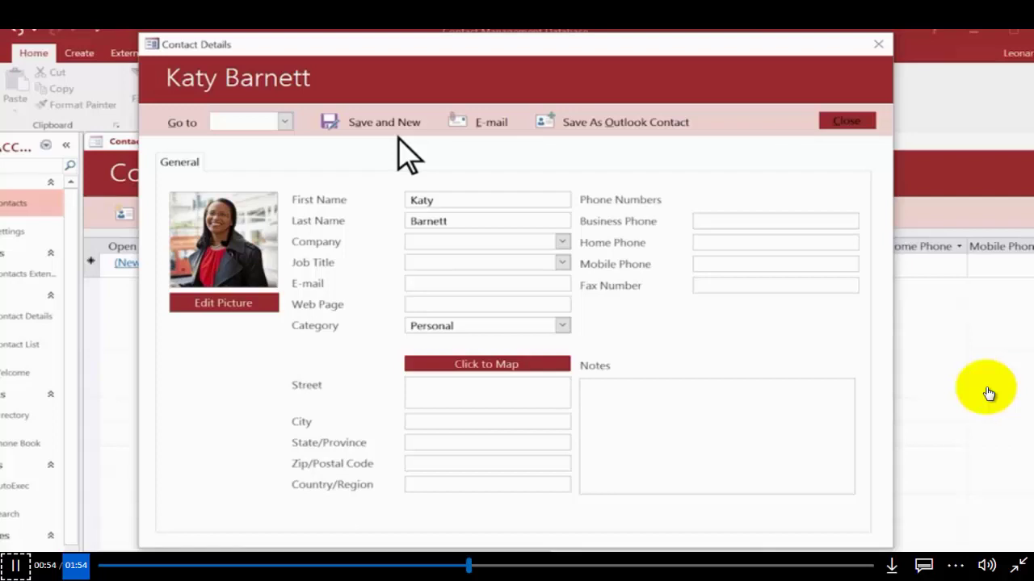
click(843, 121)
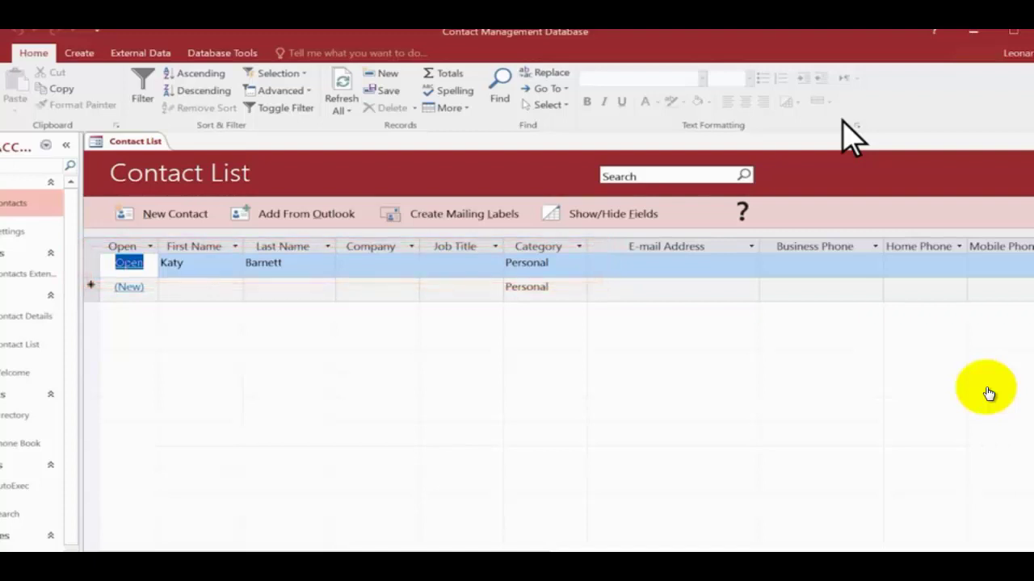
- Open the contact's record from the Contact List, fill in the contact's e-mail address, and close the record
click(130, 261)
click(555, 284)
text(ka)
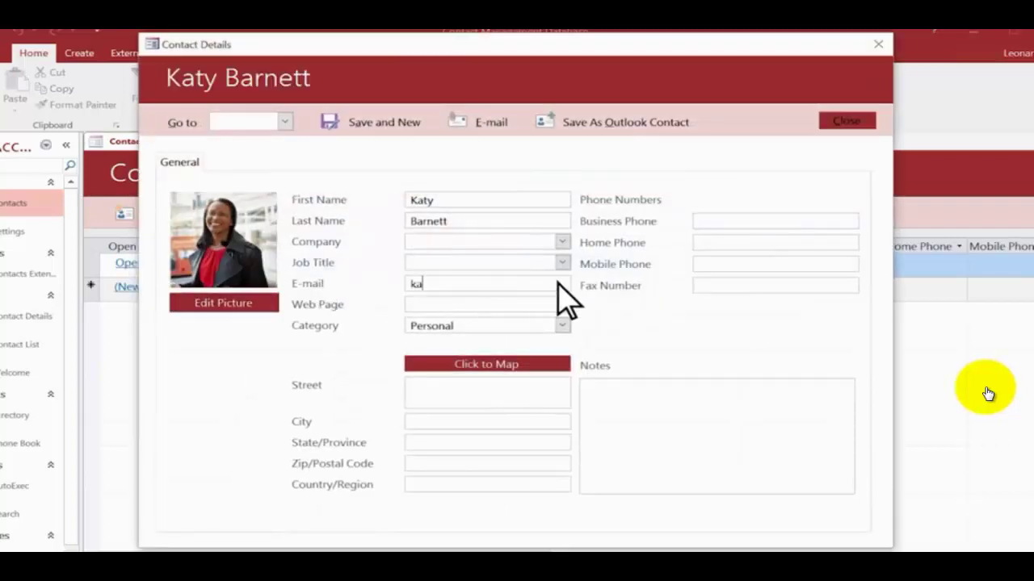
text(tyb@contoso.com)
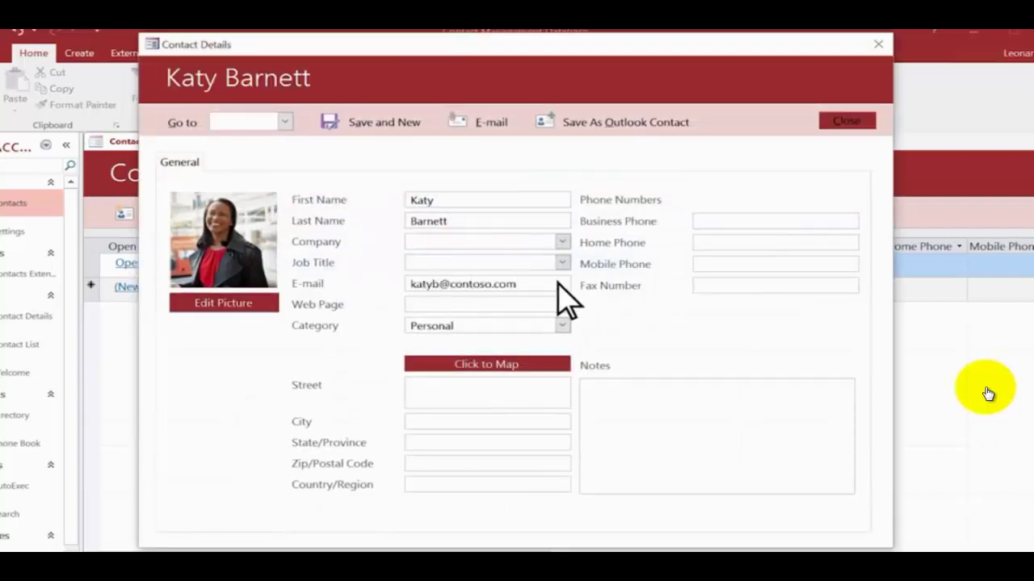
click(848, 121)
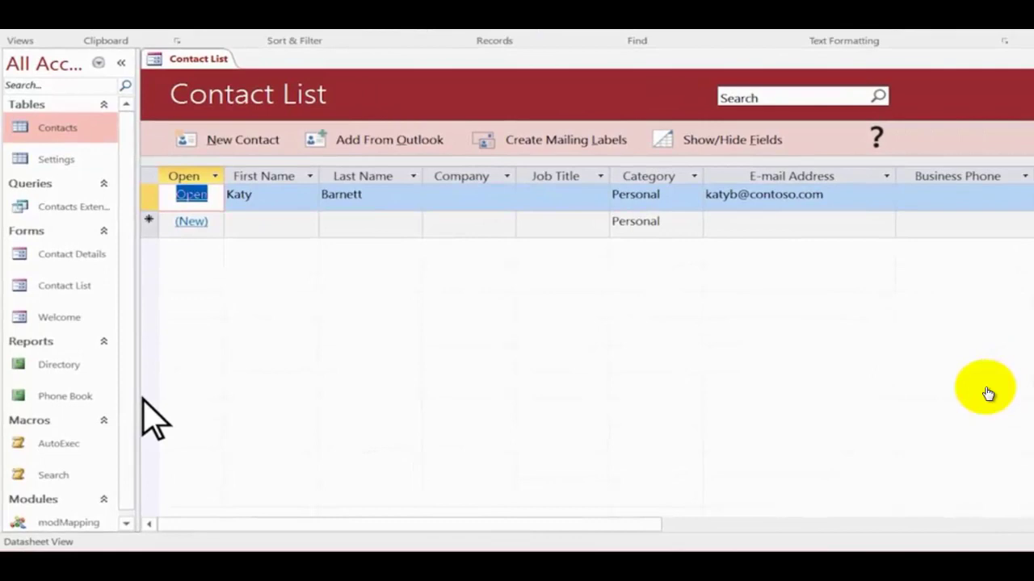
- Open the Directory and Phone Book reports to view the contact's entry in each
double_click(62, 367)
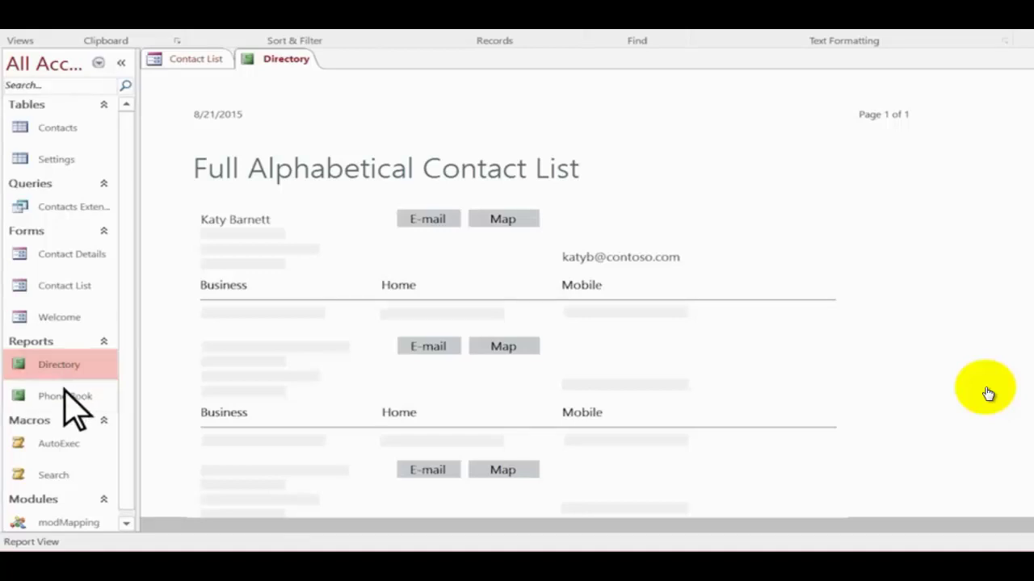
double_click(65, 396)
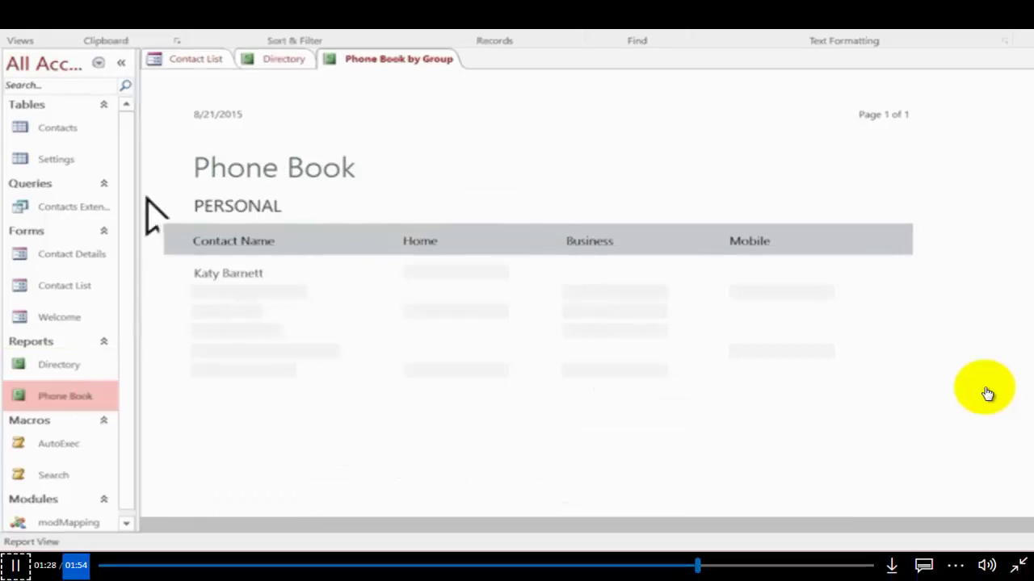
- Return to the Contact List and delete the contact's record
click(192, 60)
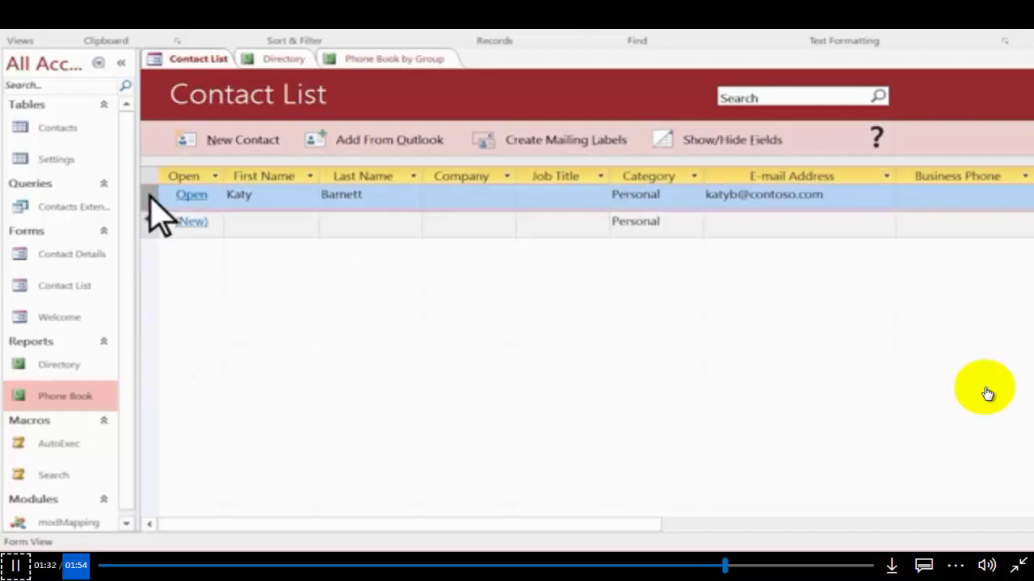
right_click(296, 200)
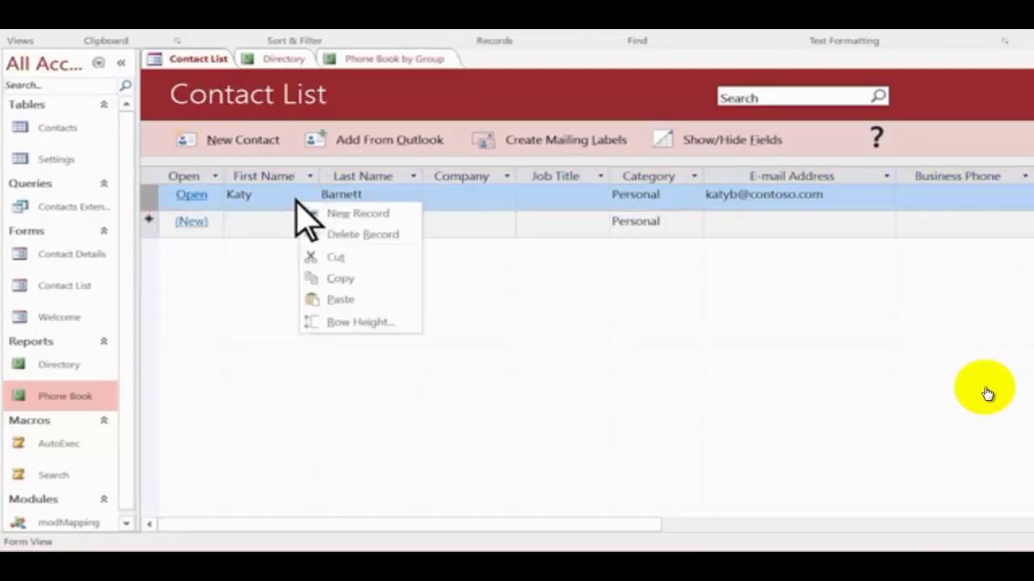
click(347, 235)
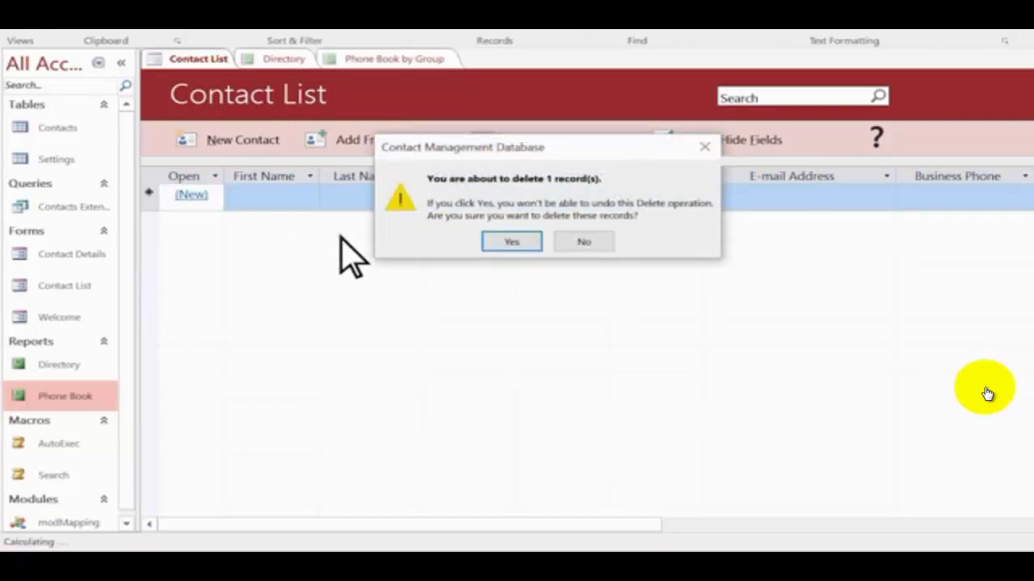
- Exit the full-screen tutorial video, pause it, and minimise the browser to return to the Access database
key(Escape)
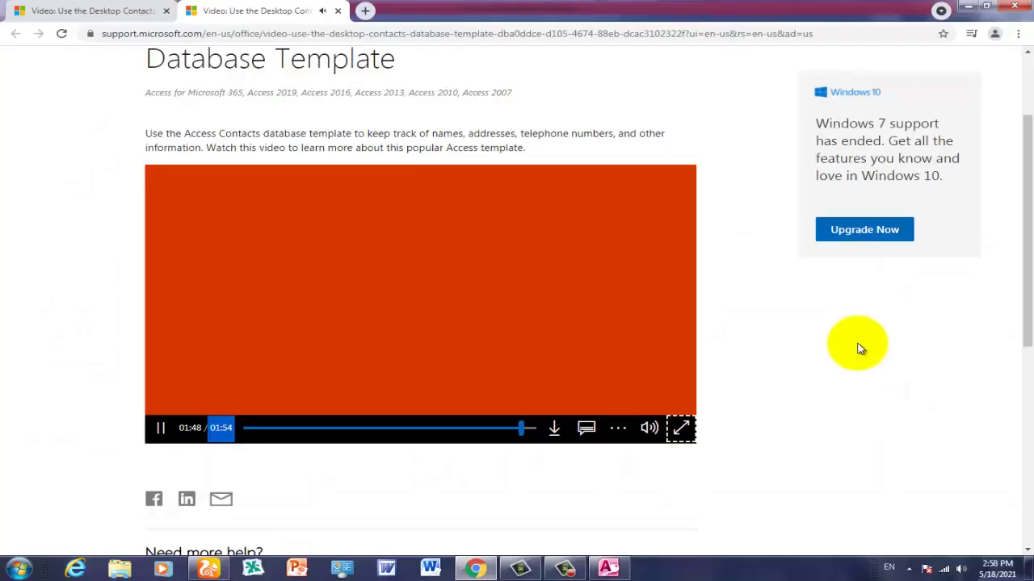
click(159, 427)
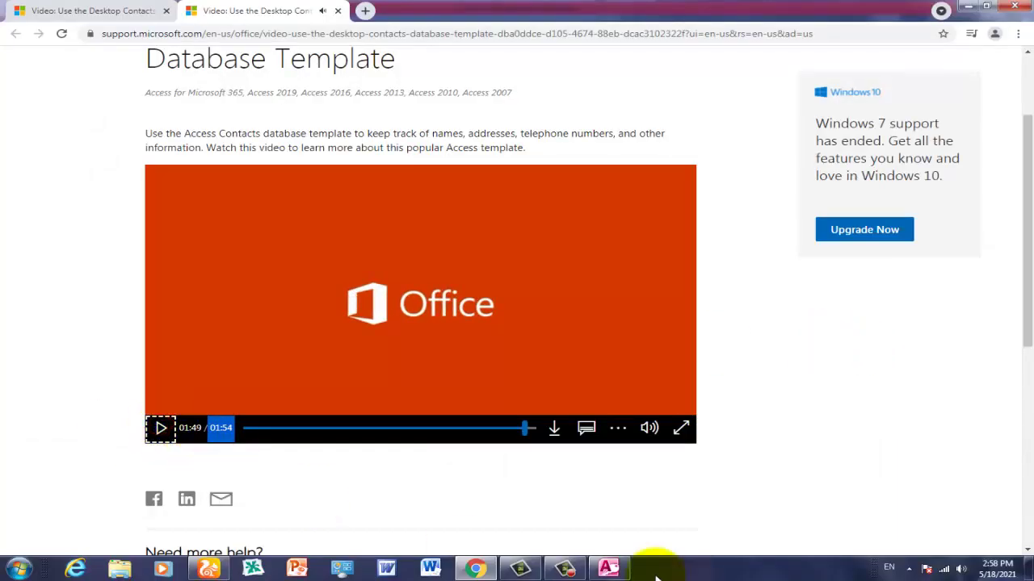
click(564, 568)
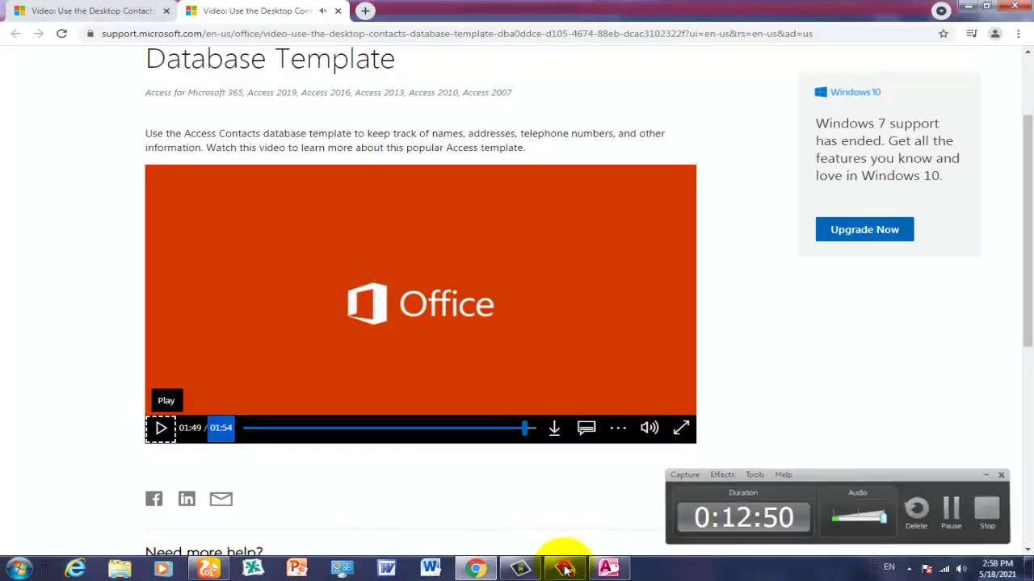
click(563, 568)
click(968, 7)
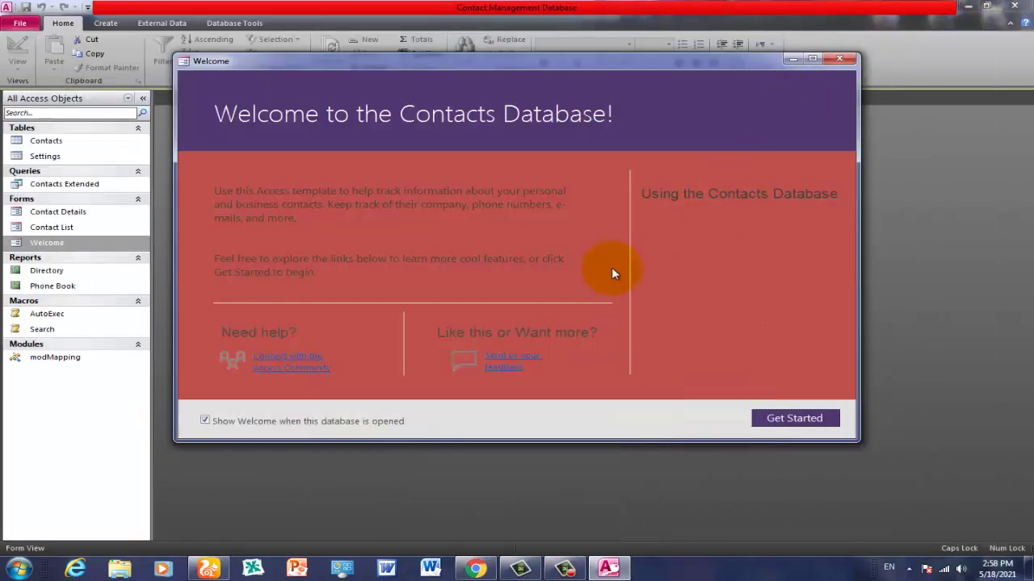
- Close the Welcome form and open the Contact Details form, dismissing the Windows color scheme prompt without changing the scheme
click(839, 59)
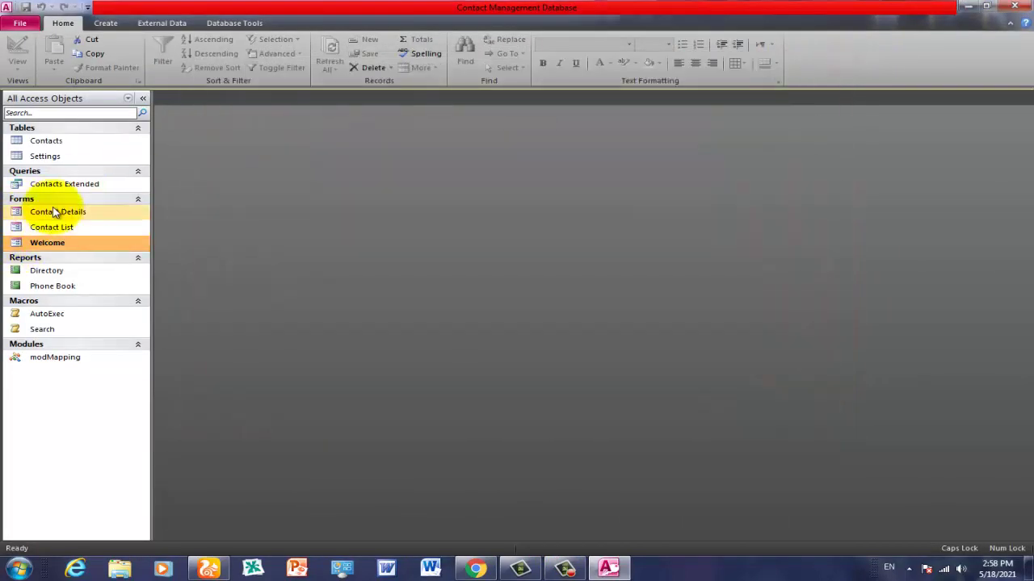
click(54, 211)
double_click(53, 211)
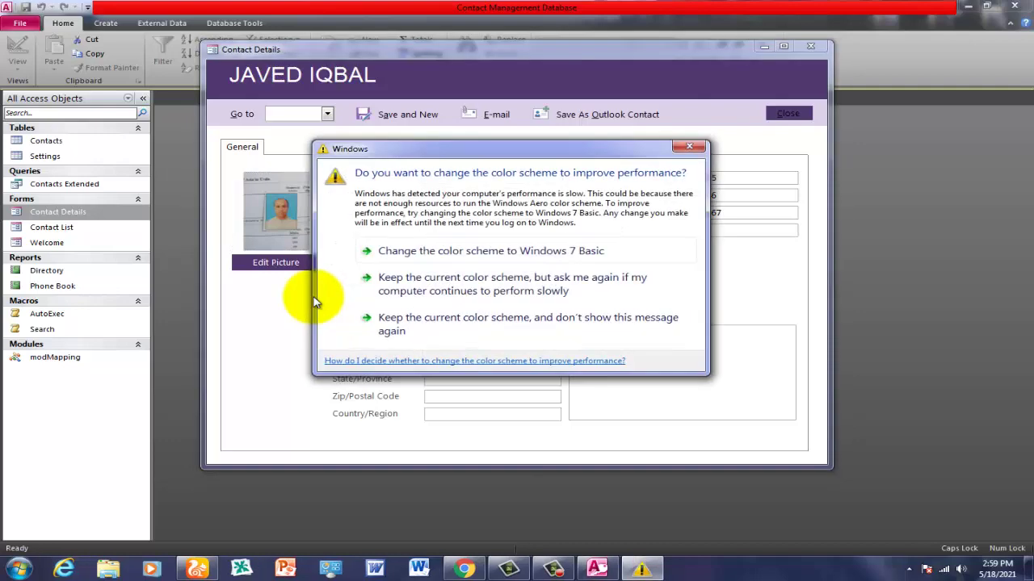
click(687, 148)
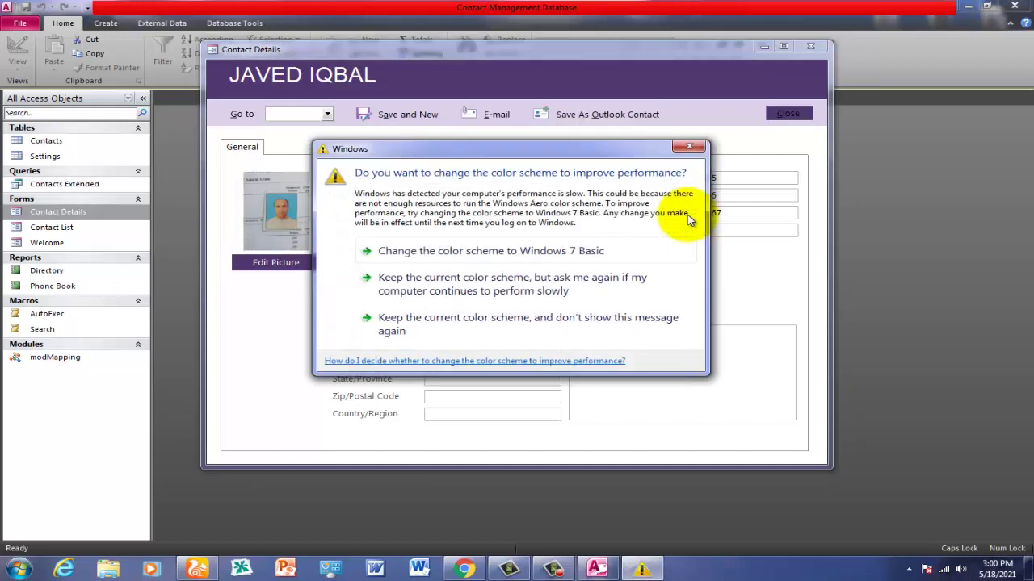
click(696, 148)
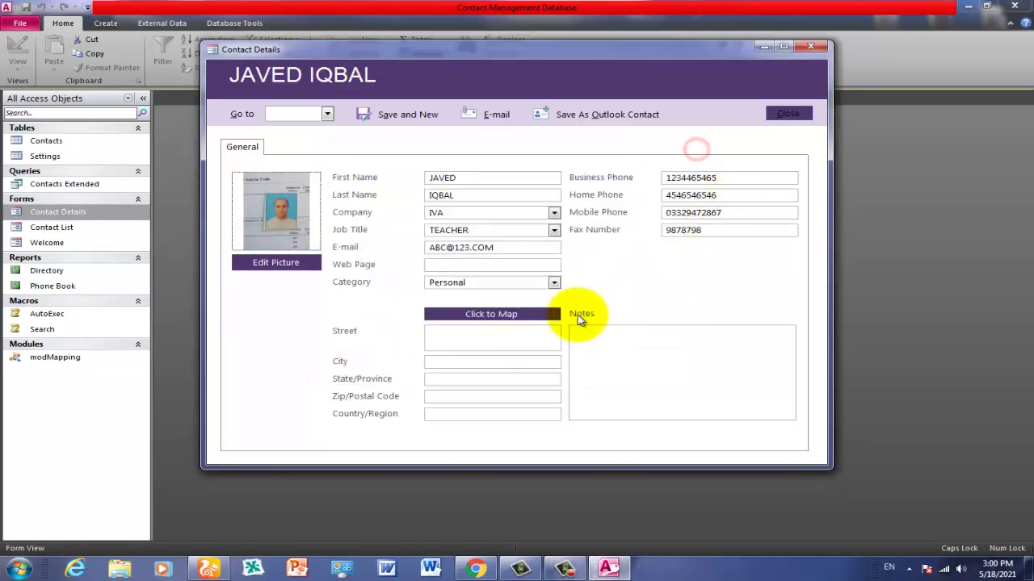